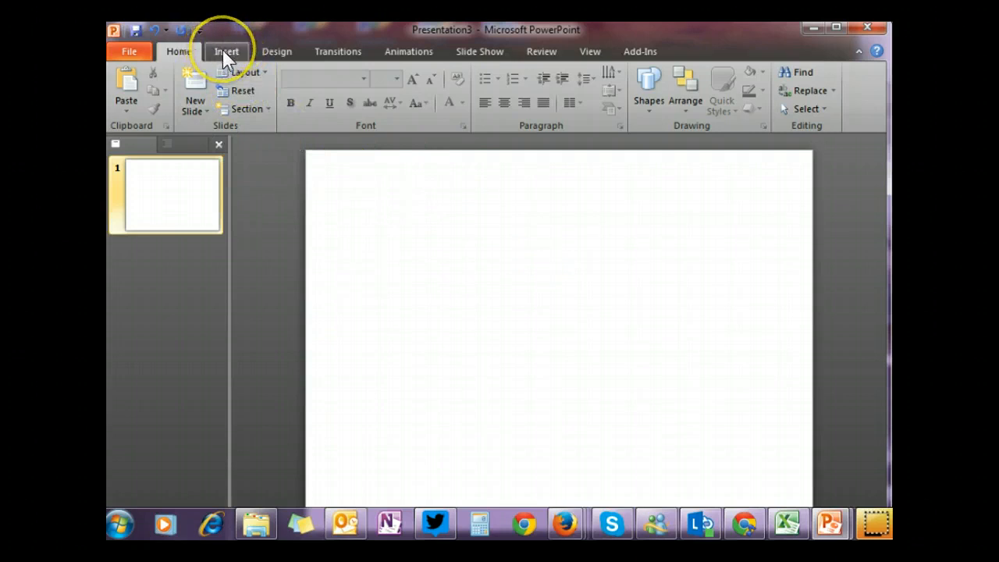
Step: Choose the Text Box tool from the Insert ribbon
{"action": "left_click", "coordinate": [226, 51]}
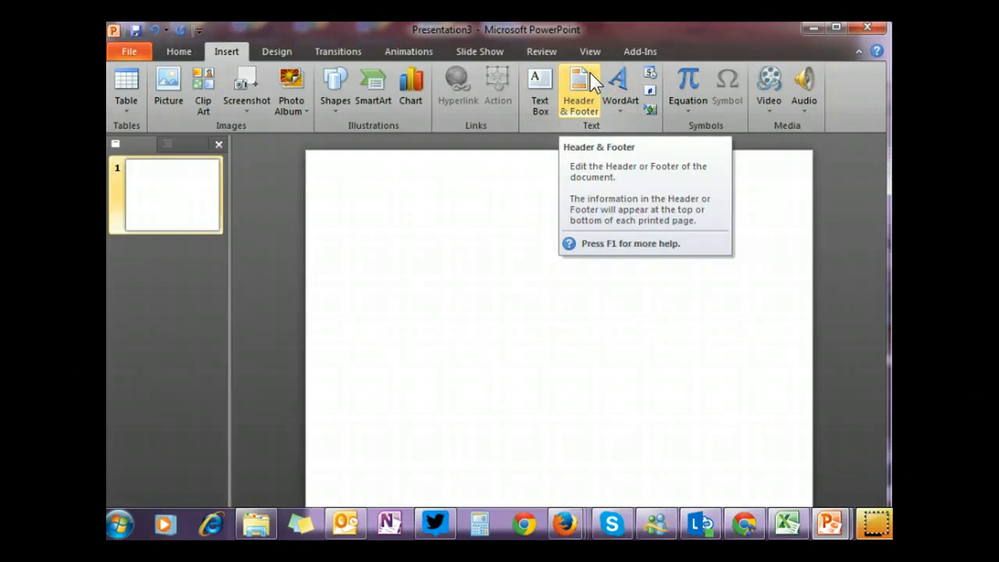
{"action": "left_click", "coordinate": [539, 78]}
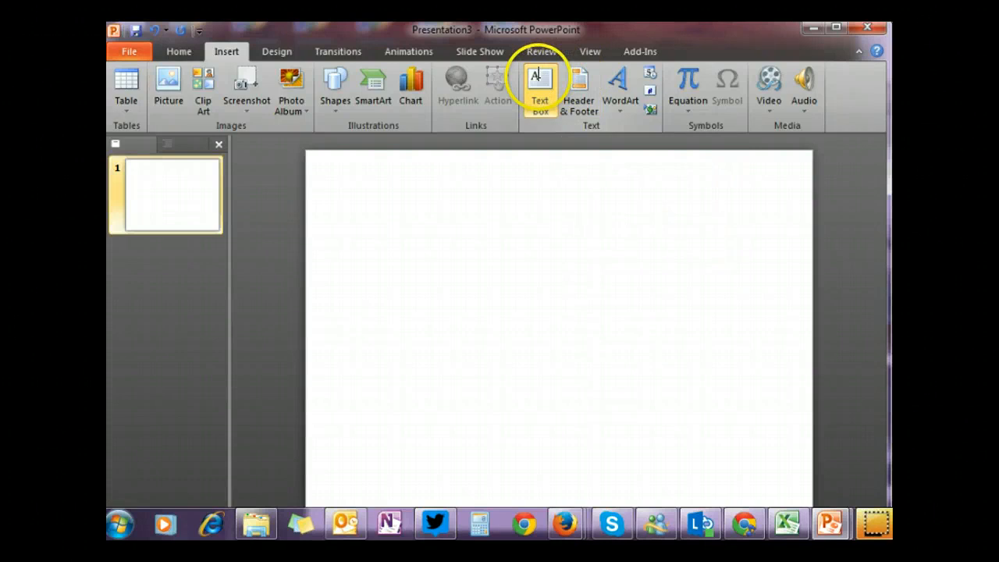
Step: Place a text box near the slide's top-left reading 'Dk any text you want'
{"action": "left_click", "coordinate": [362, 199]}
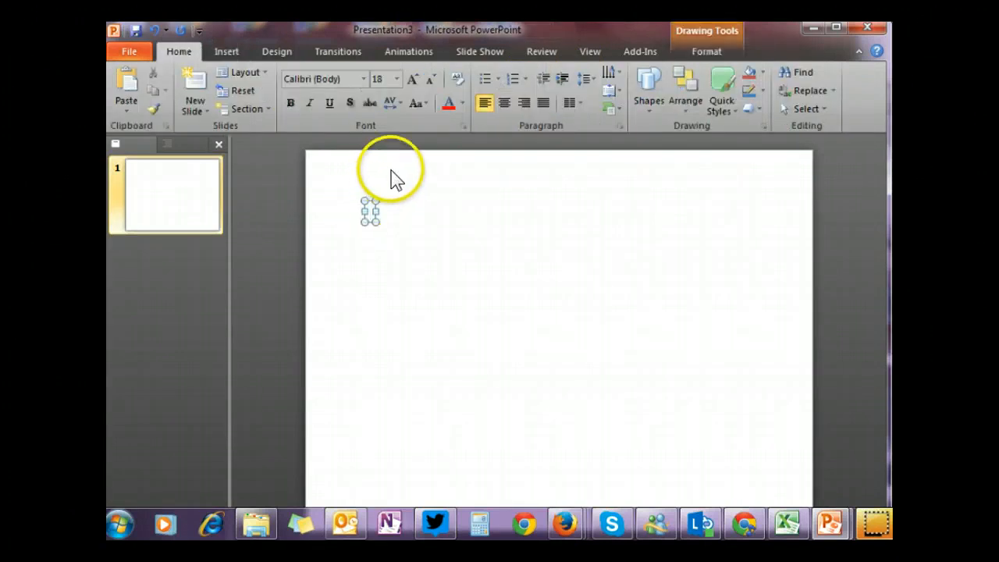
{"action": "type", "text": "Dk"}
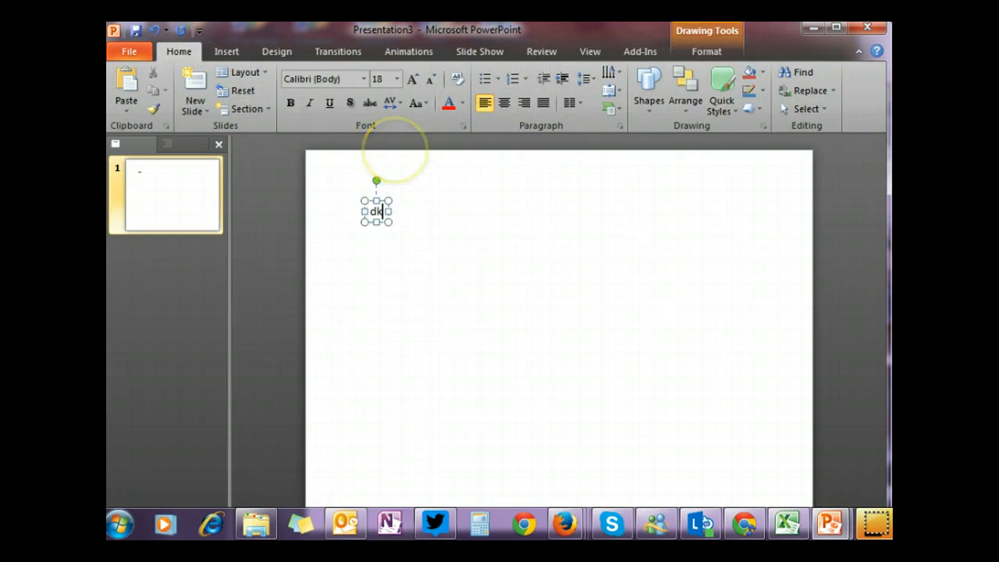
{"action": "type", "text": " any text"}
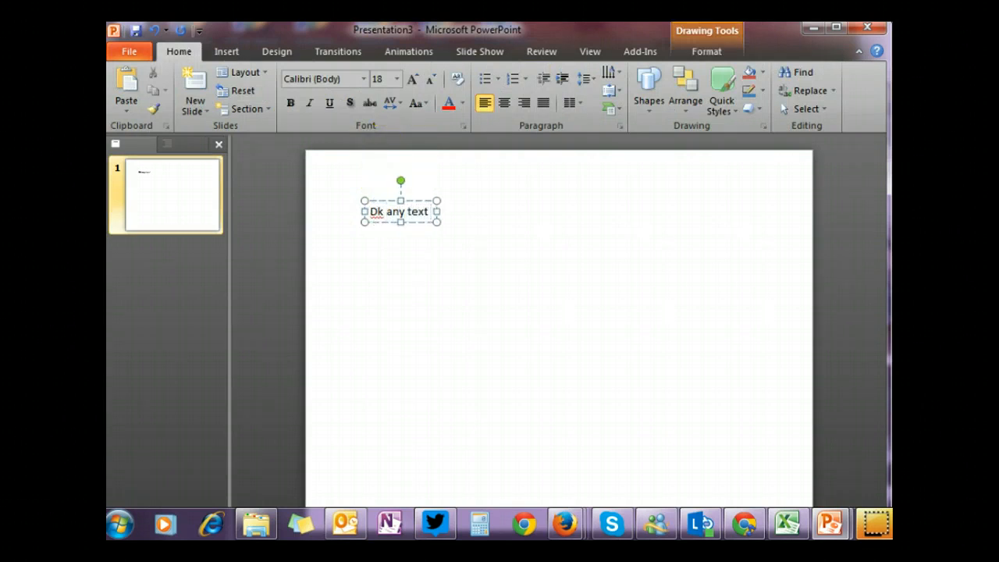
{"action": "type", "text": " you want"}
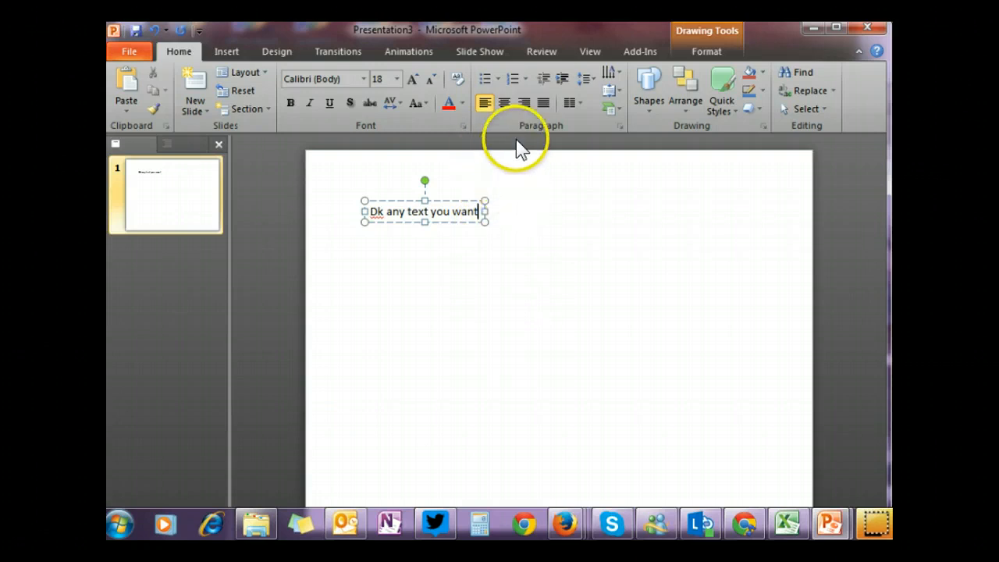
{"action": "left_click", "coordinate": [227, 53]}
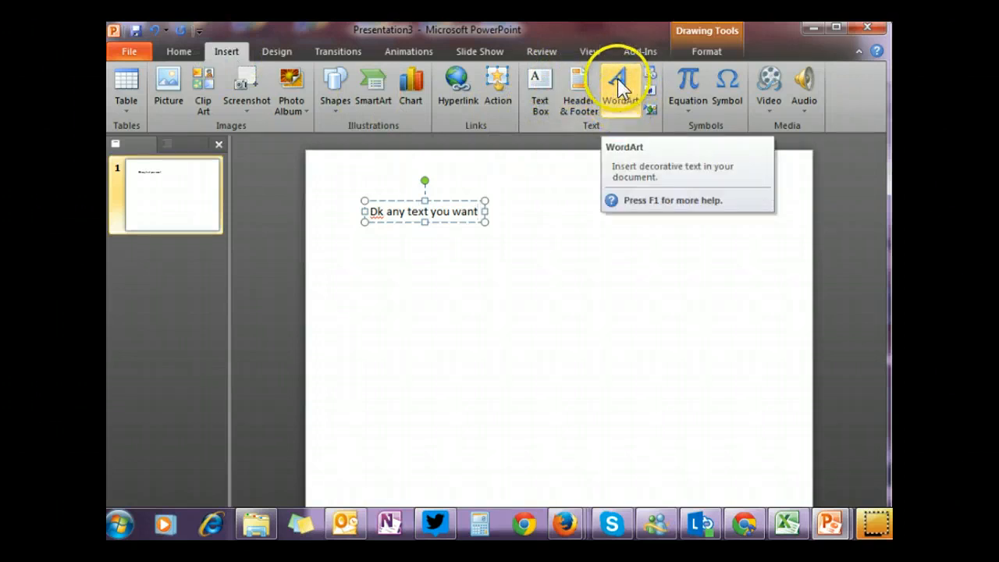
Step: Insert red WordArt and replace its 'Your text here' placeholder with 'You are typing here!'
{"action": "left_click", "coordinate": [620, 110]}
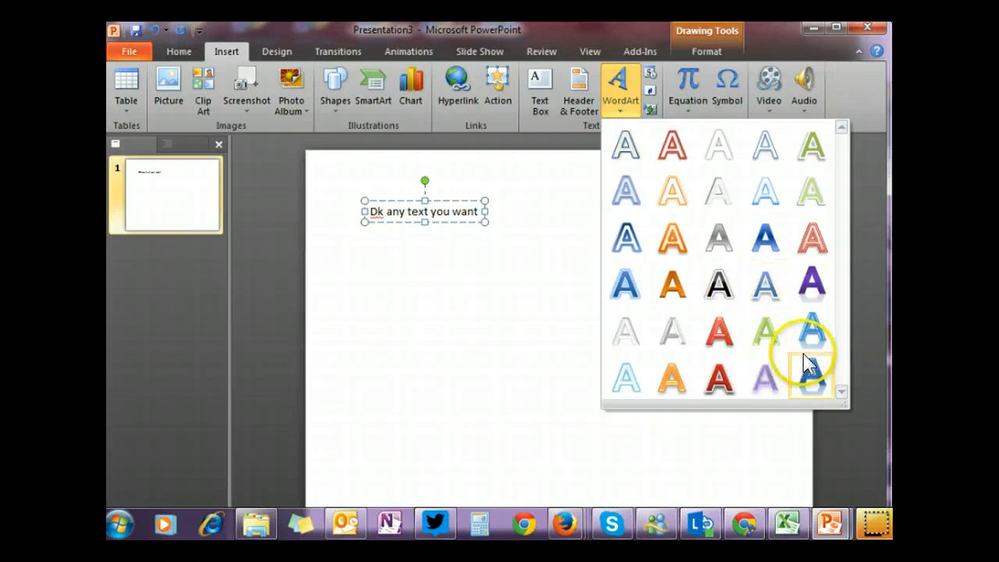
{"action": "left_click", "coordinate": [723, 329]}
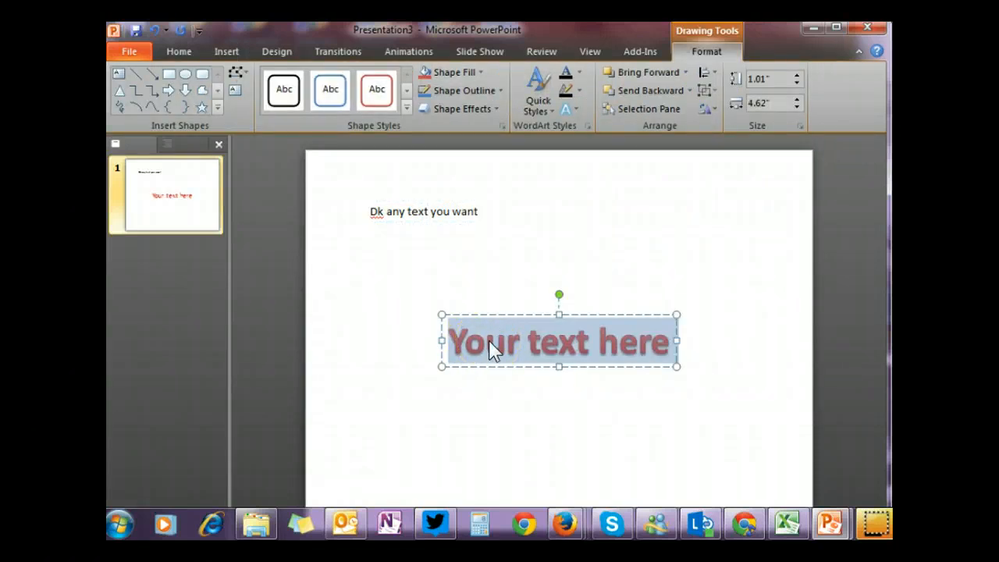
{"action": "left_click", "coordinate": [489, 340]}
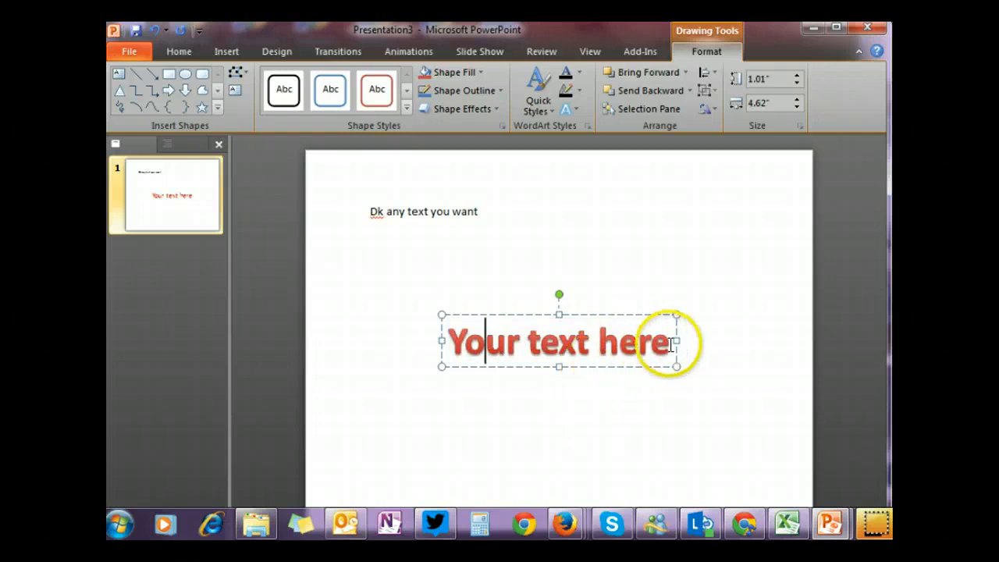
{"action": "left_click", "coordinate": [434, 348]}
{"action": "left_click", "coordinate": [506, 345]}
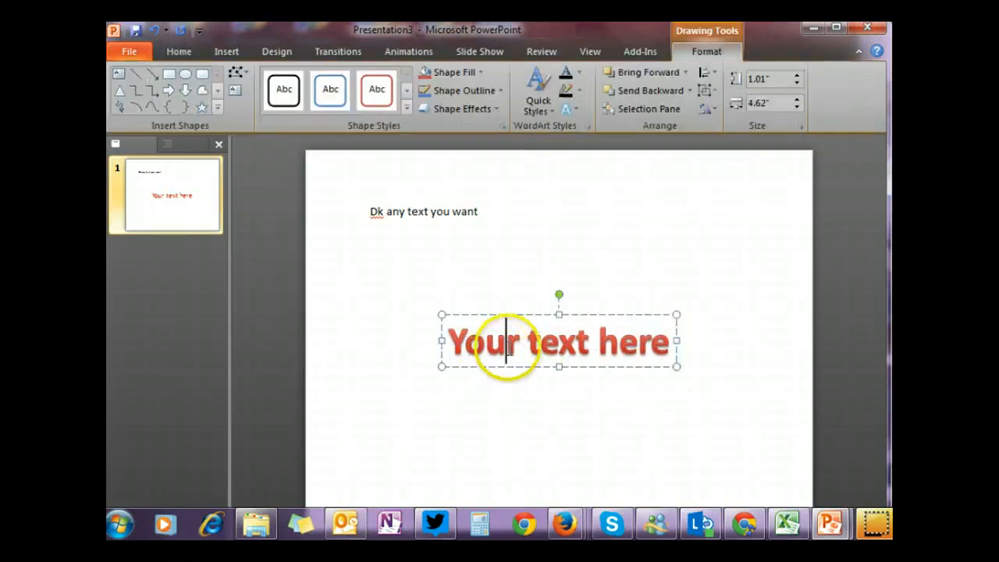
{"action": "left_click_drag", "start_coordinate": [643, 339], "coordinate": [535, 332]}
{"action": "key", "text": "Delete"}
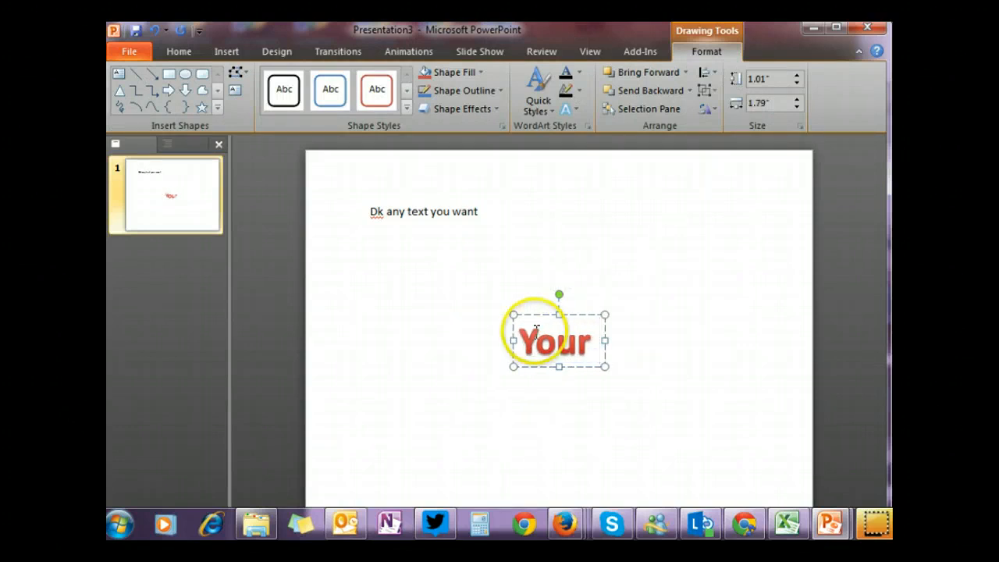
{"action": "key", "text": "BackSpace"}
{"action": "key", "text": "BackSpace"}
{"action": "key", "text": "BackSpace"}
{"action": "key", "text": "BackSpace"}
{"action": "key", "text": "BackSpace"}
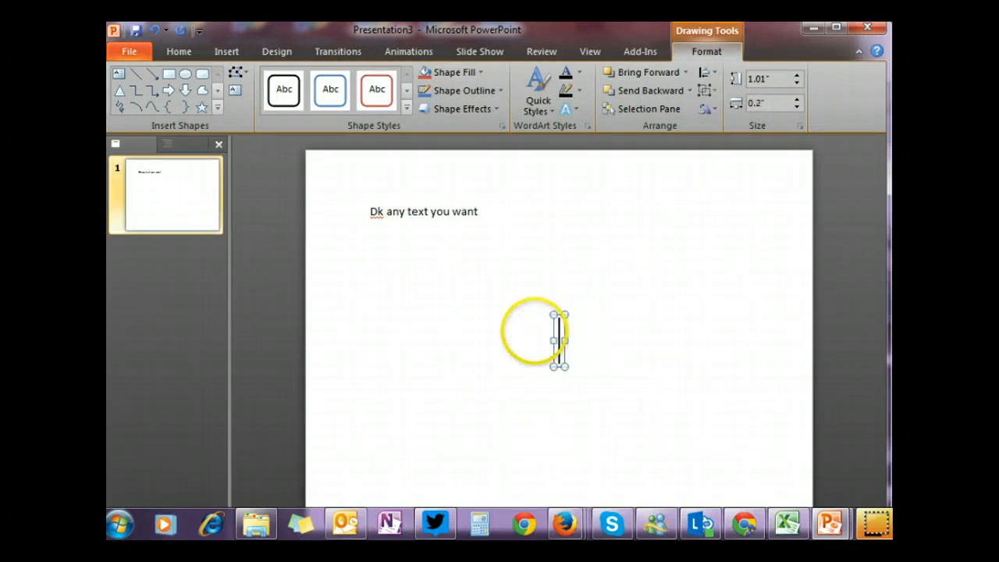
{"action": "type", "text": "You are typi"}
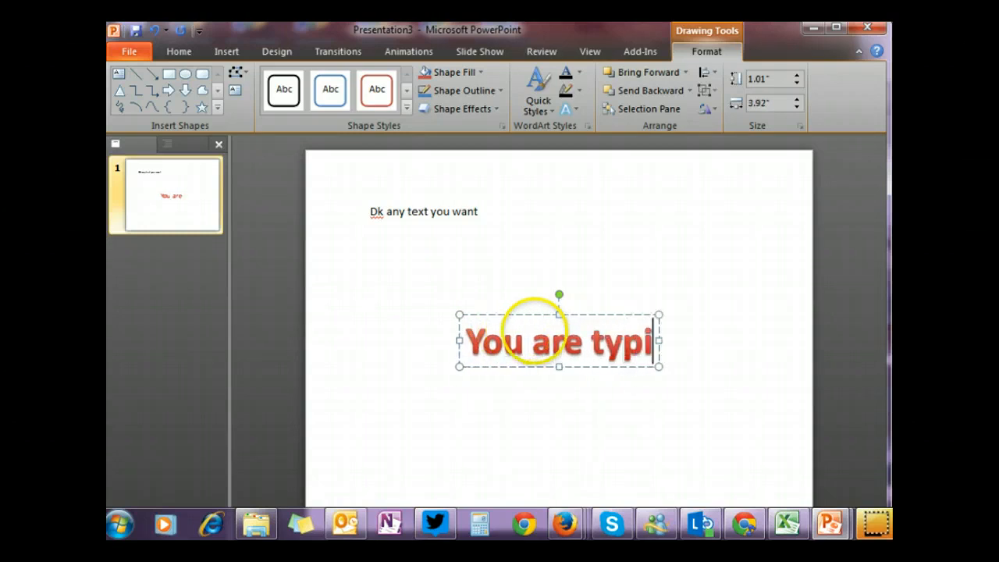
{"action": "type", "text": "ng here"}
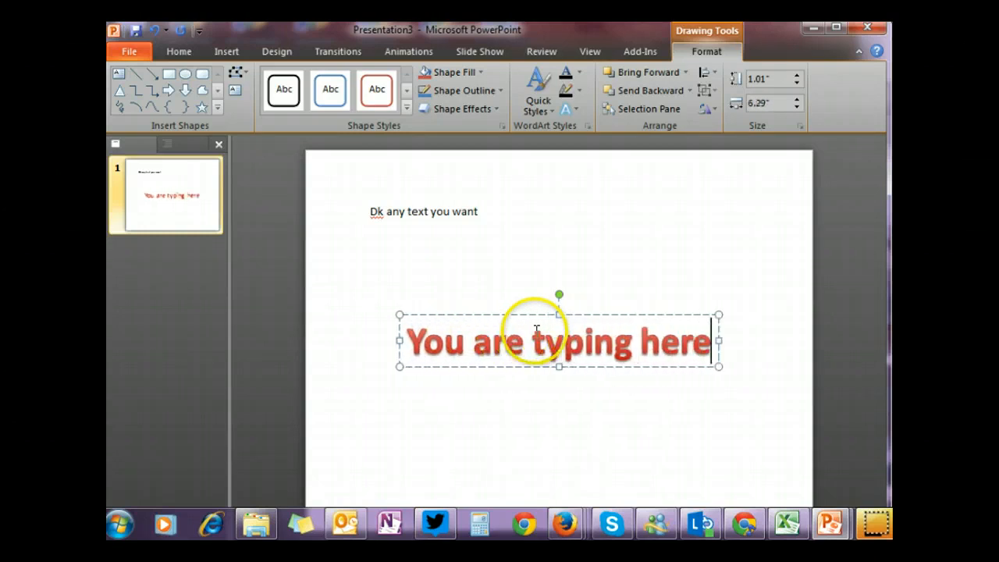
{"action": "type", "text": "!"}
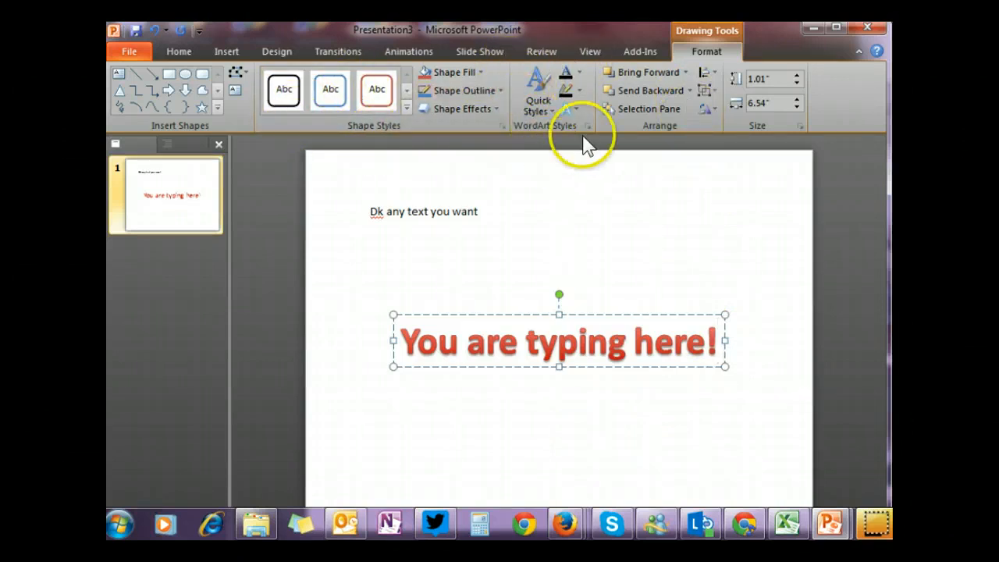
{"action": "left_click", "coordinate": [226, 53]}
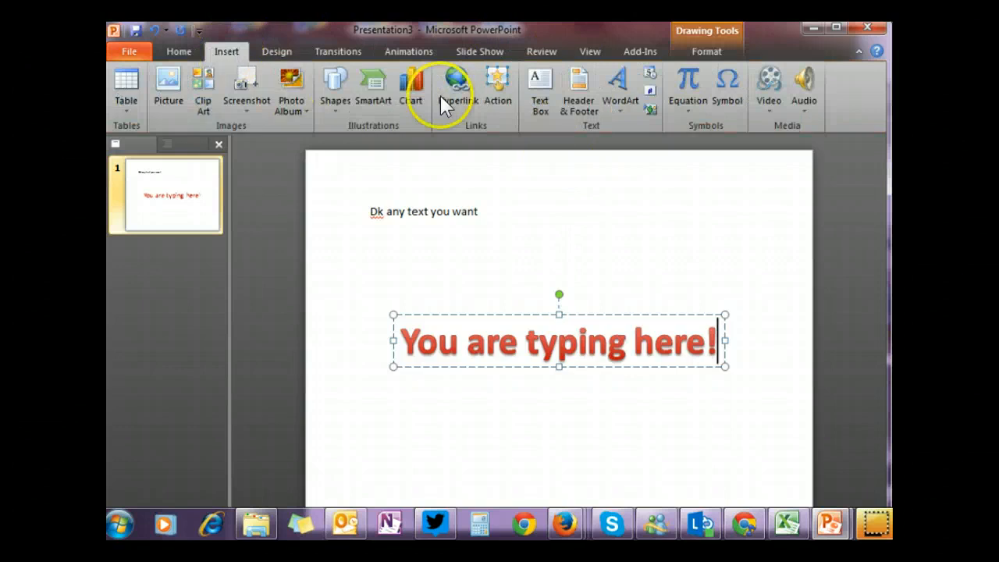
{"action": "left_click", "coordinate": [620, 84]}
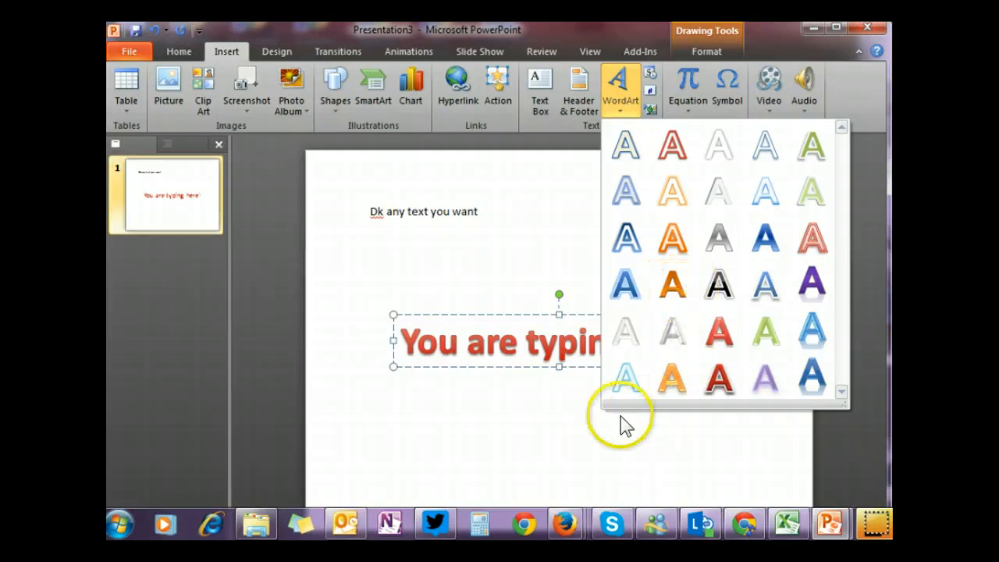
{"action": "left_click", "coordinate": [570, 172]}
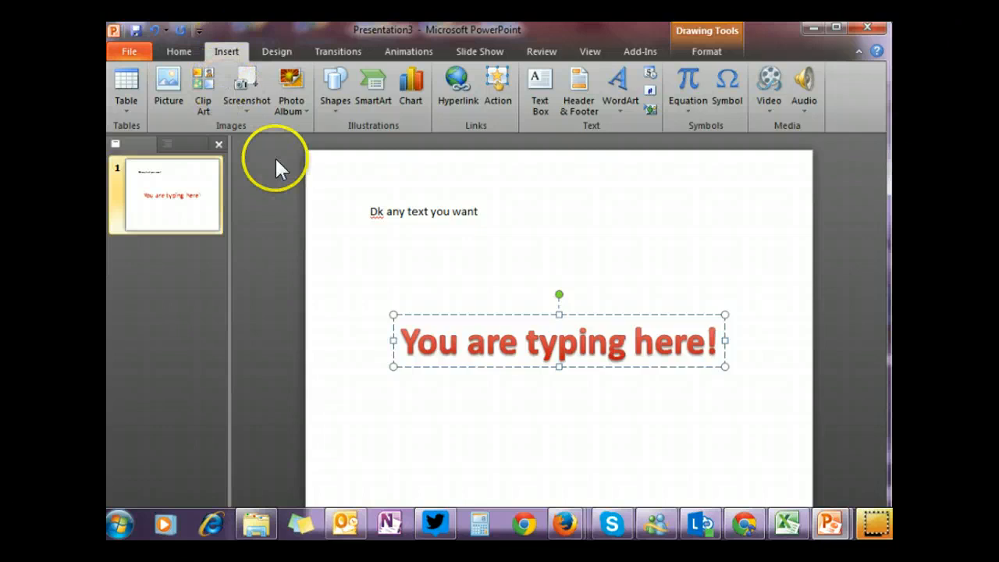
Step: Deselect the WordArt and switch over to the Chrome window
{"action": "left_click", "coordinate": [554, 218]}
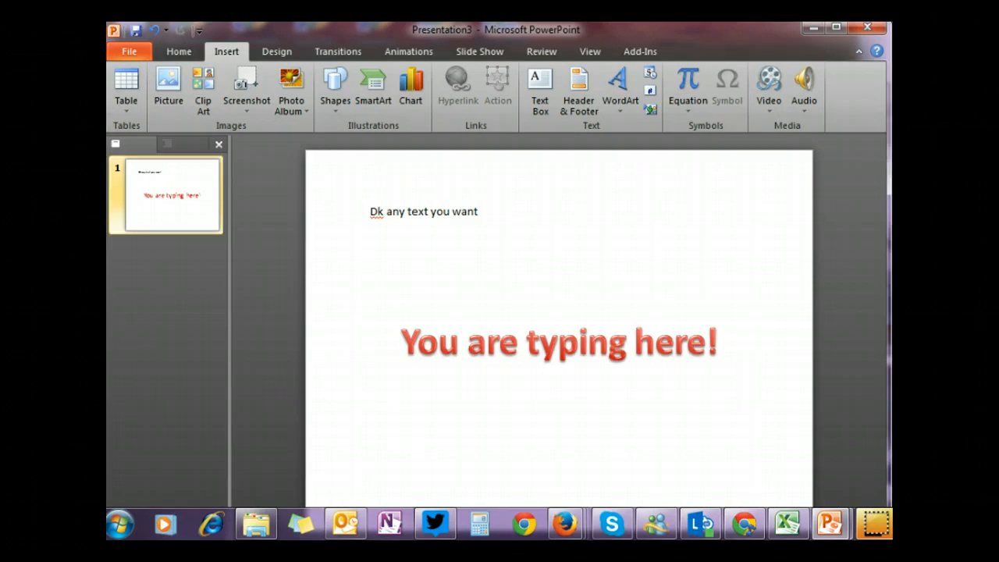
{"action": "key", "text": "alt+Tab"}
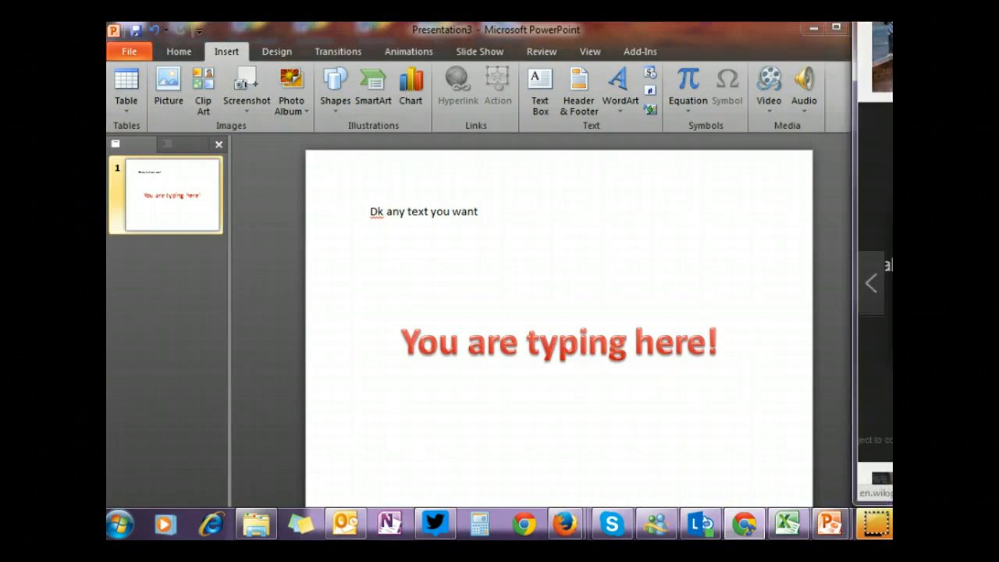
Step: Copy the enlarged graffiti owl photo from Google Images and return to the slide
{"action": "left_click_drag", "start_coordinate": [996, 11], "coordinate": [670, 19]}
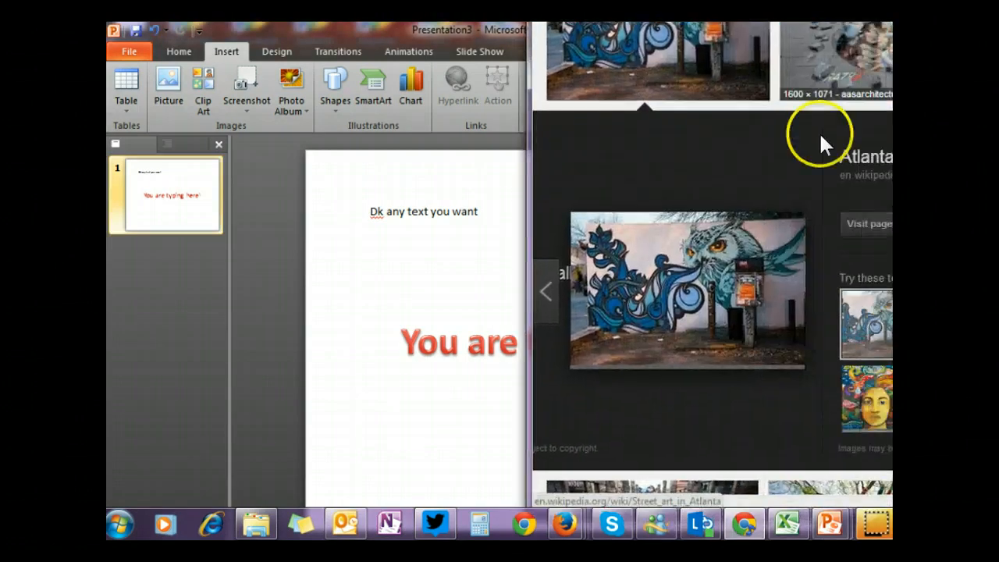
{"action": "right_click", "coordinate": [688, 289]}
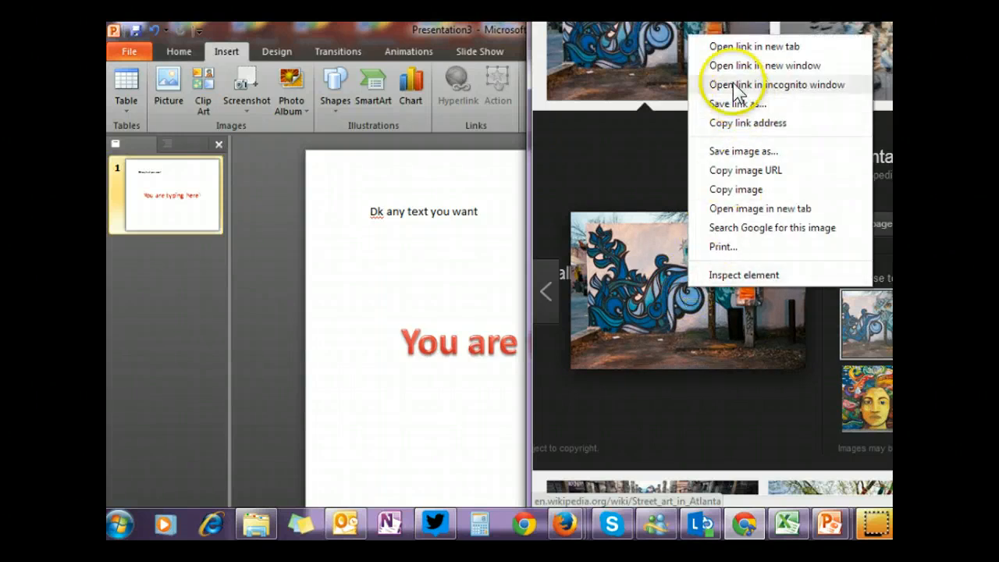
{"action": "left_click", "coordinate": [741, 190]}
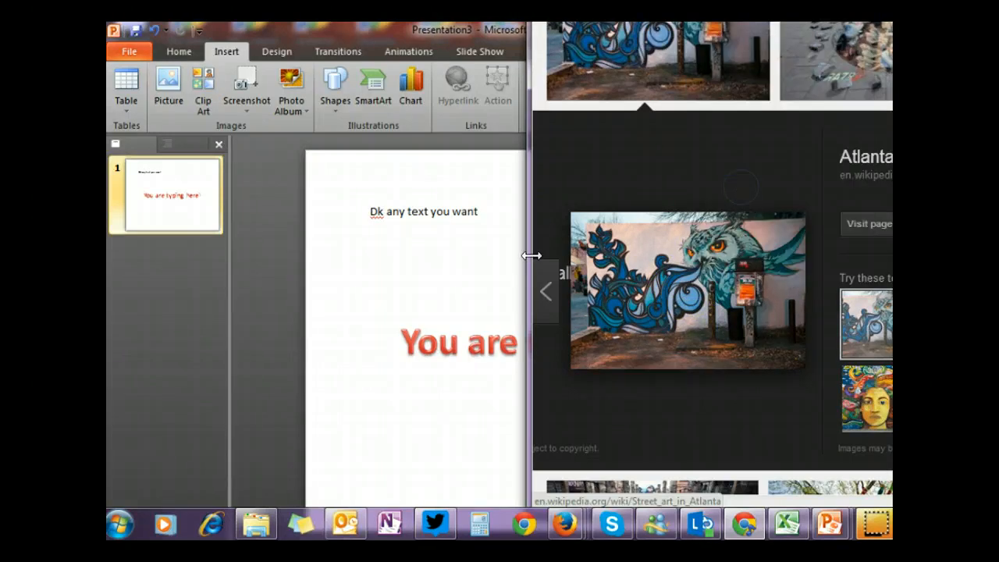
{"action": "left_click", "coordinate": [393, 286]}
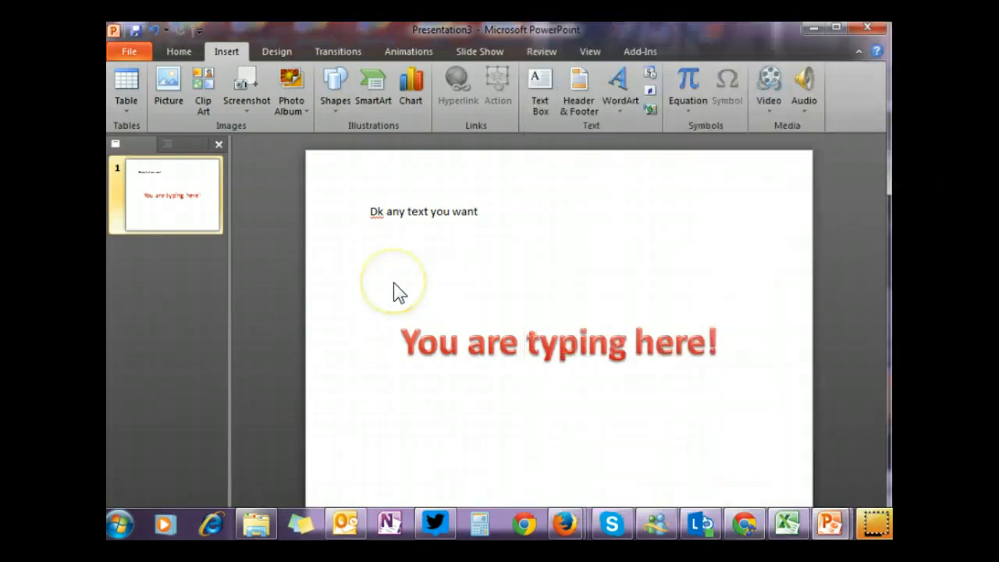
Step: Paste the copied owl photo onto the slide with Ctrl+V
{"action": "right_click", "coordinate": [434, 278]}
{"action": "left_click", "coordinate": [469, 344]}
{"action": "left_click", "coordinate": [489, 298]}
{"action": "key", "text": "ctrl+v"}
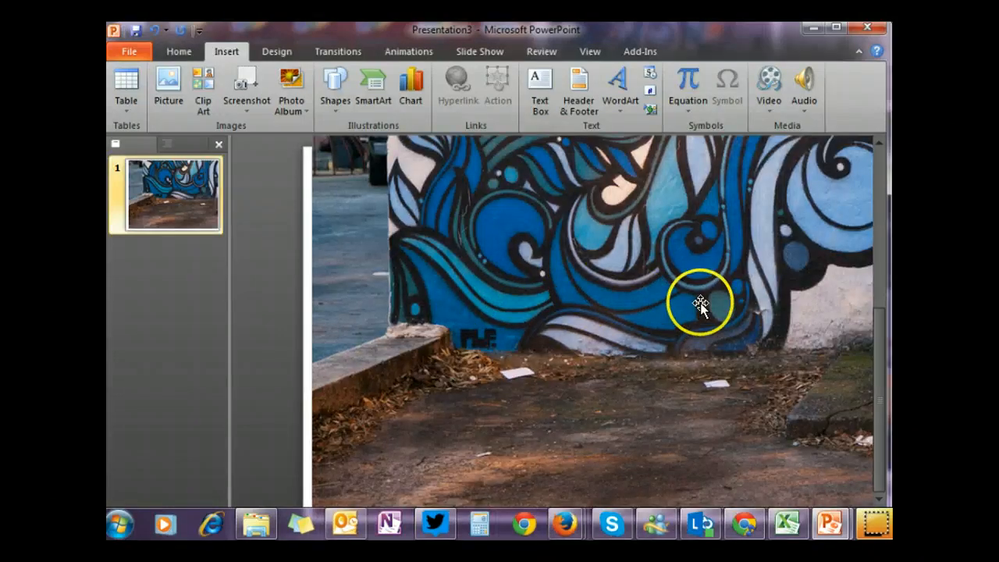
Step: Drag the owl photo leftward and shrink it to a small picture at the top-left
{"action": "left_click_drag", "start_coordinate": [698, 301], "coordinate": [635, 307]}
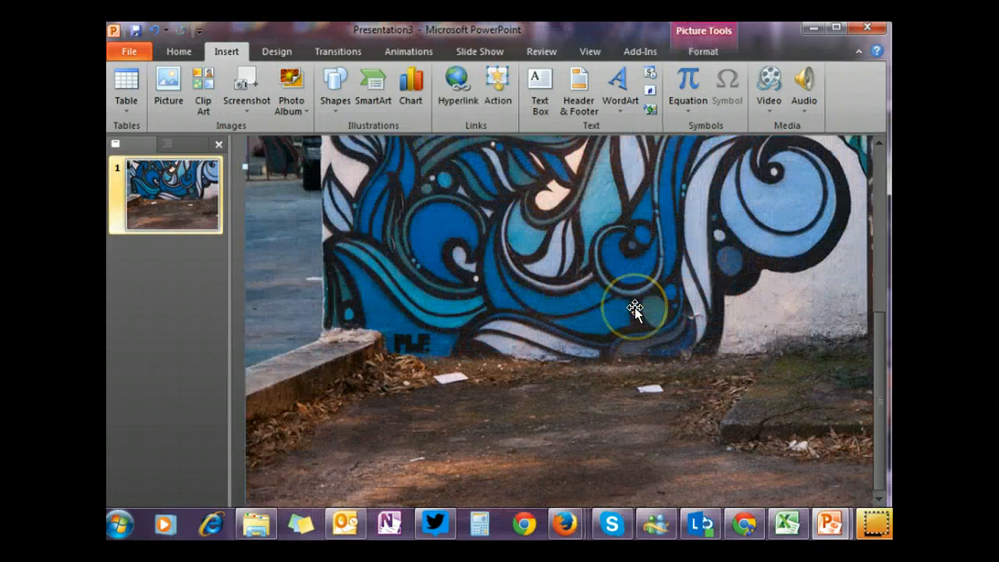
{"action": "left_click_drag", "start_coordinate": [691, 414], "coordinate": [635, 316]}
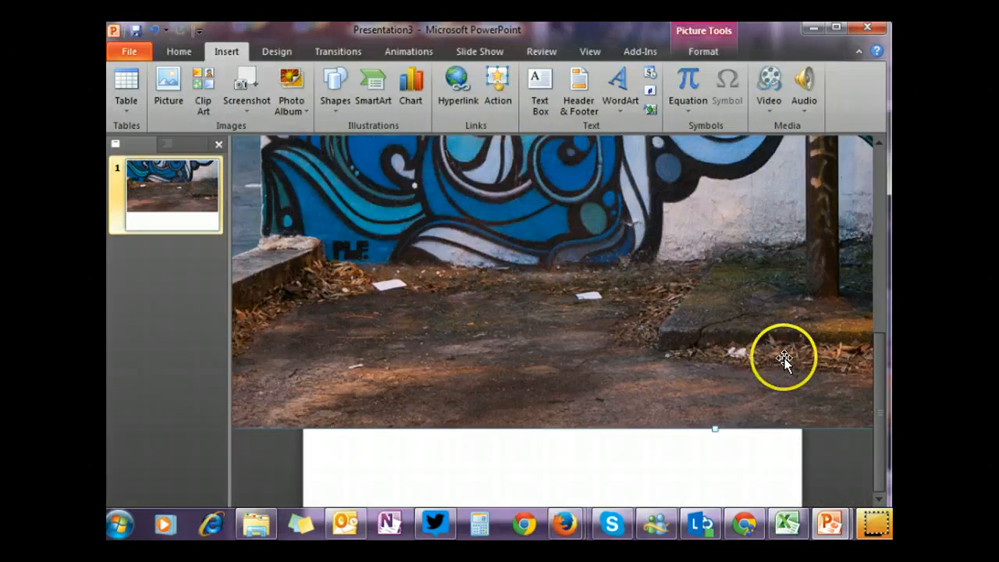
{"action": "left_click_drag", "start_coordinate": [794, 368], "coordinate": [566, 392]}
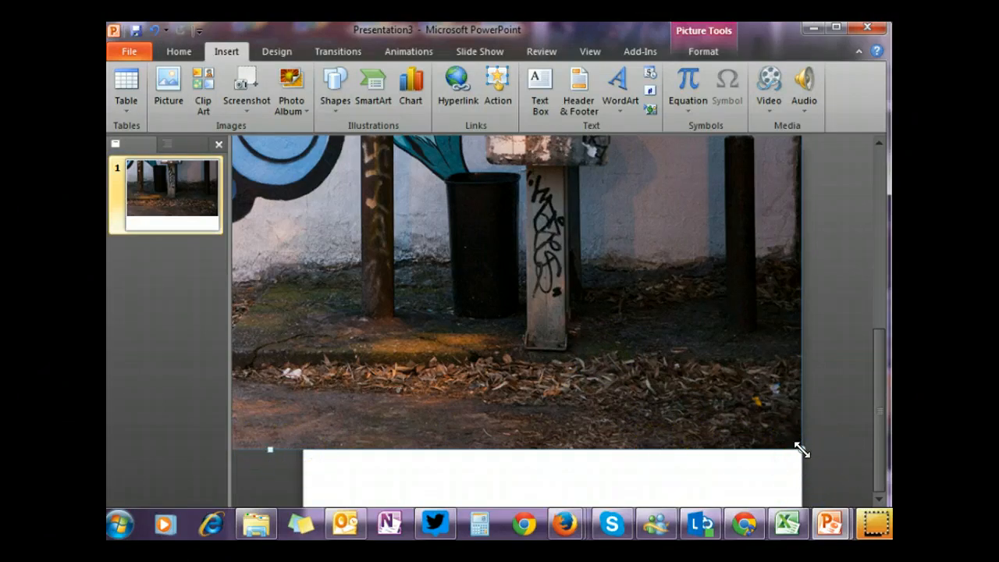
{"action": "left_click_drag", "start_coordinate": [802, 450], "coordinate": [442, 200]}
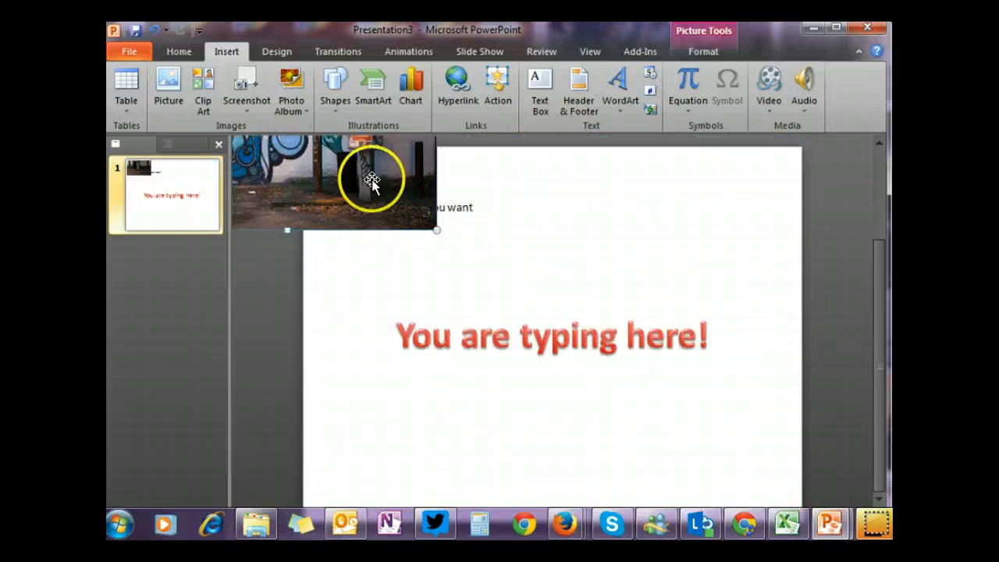
Step: Resize the owl photo and move it to the slide's lower right
{"action": "left_click_drag", "start_coordinate": [368, 179], "coordinate": [669, 376]}
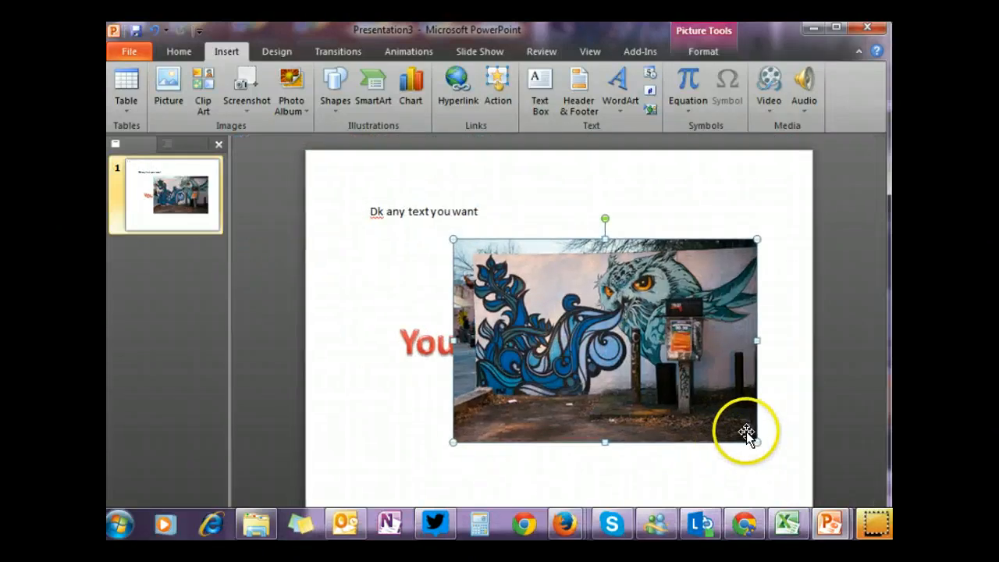
{"action": "left_click_drag", "start_coordinate": [734, 429], "coordinate": [717, 416]}
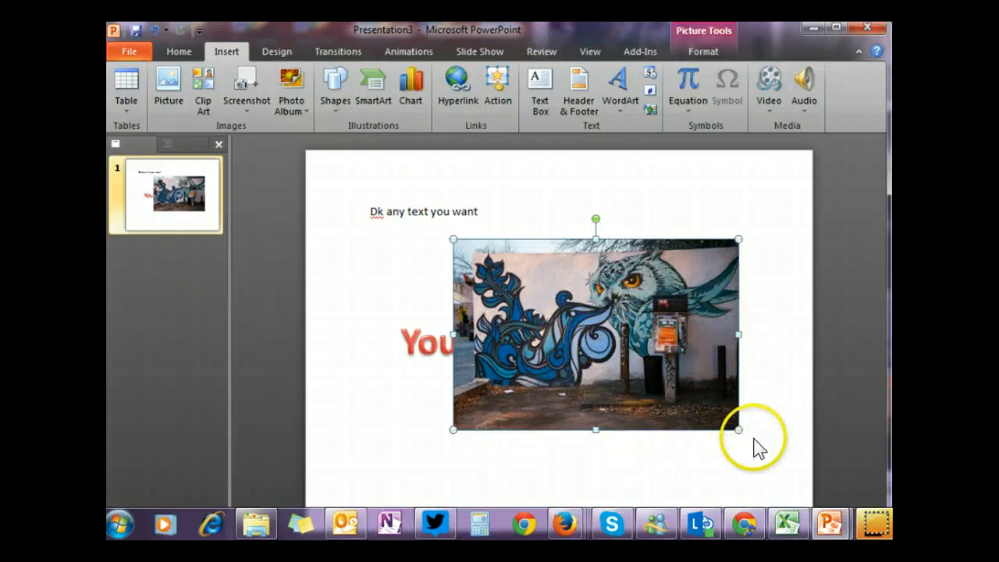
{"action": "left_click_drag", "start_coordinate": [737, 428], "coordinate": [704, 406]}
{"action": "left_click_drag", "start_coordinate": [580, 313], "coordinate": [677, 397]}
Step: Move the 'You are typing here!' WordArt up beneath the small text and nudge the photo
{"action": "left_click", "coordinate": [488, 338]}
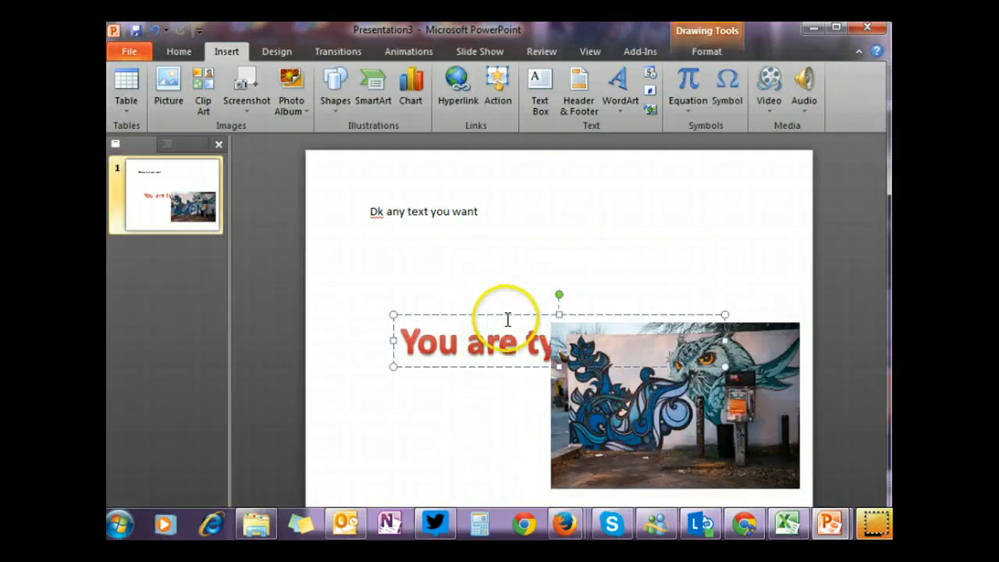
{"action": "left_click_drag", "start_coordinate": [508, 314], "coordinate": [435, 224]}
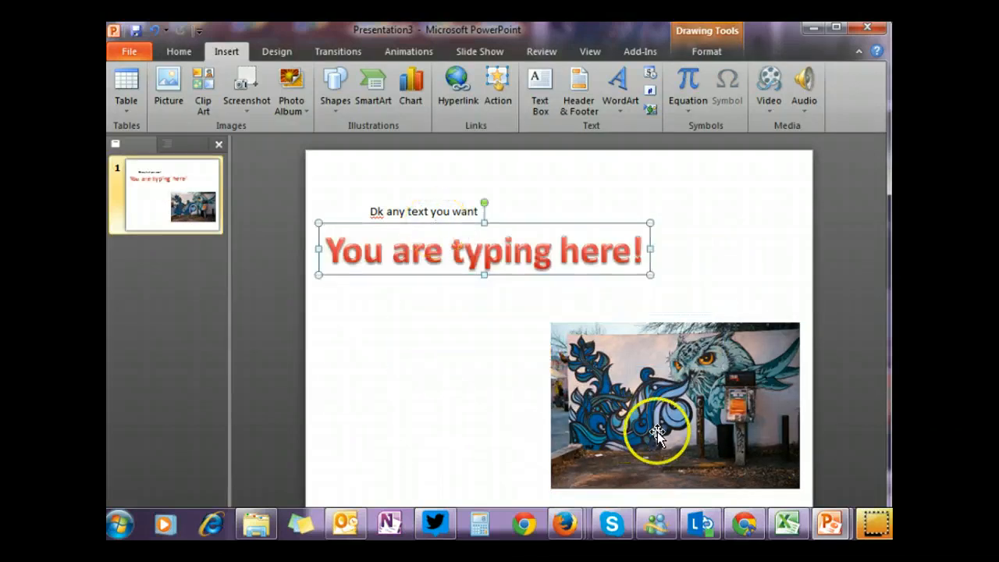
{"action": "left_click_drag", "start_coordinate": [694, 421], "coordinate": [668, 409]}
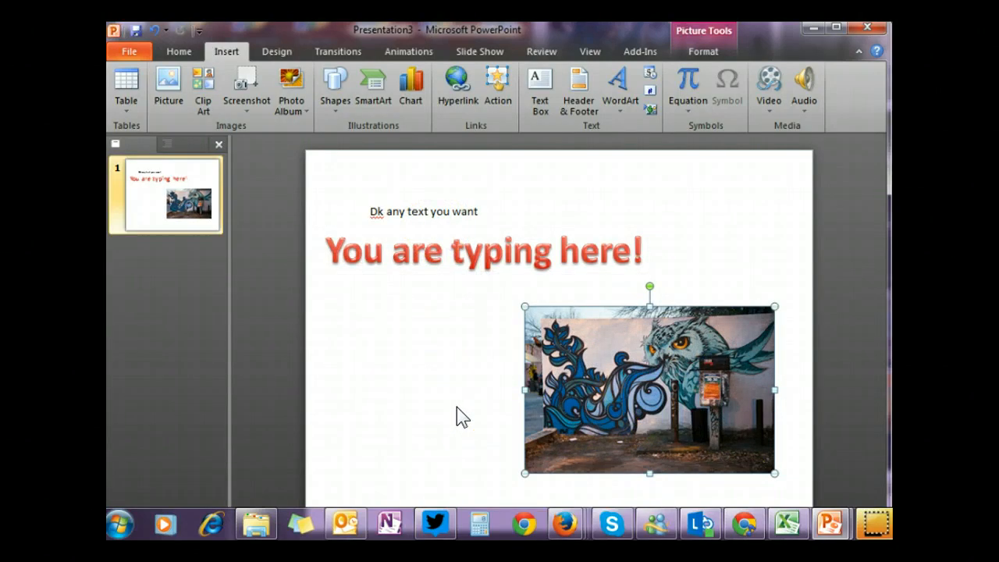
{"action": "left_click", "coordinate": [456, 406]}
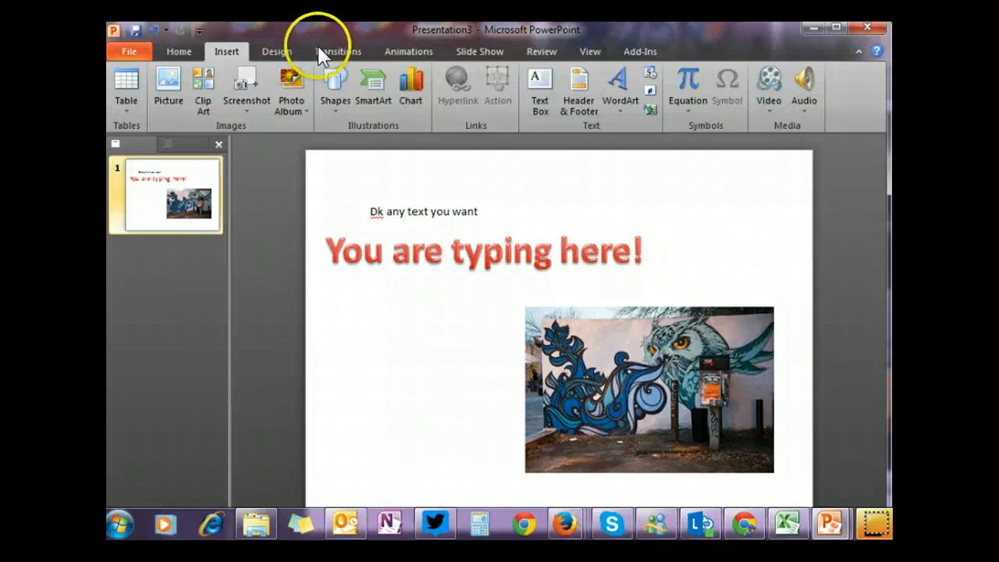
Step: Apply the dark Horizon theme from the Design tab's full themes gallery
{"action": "left_click", "coordinate": [276, 50]}
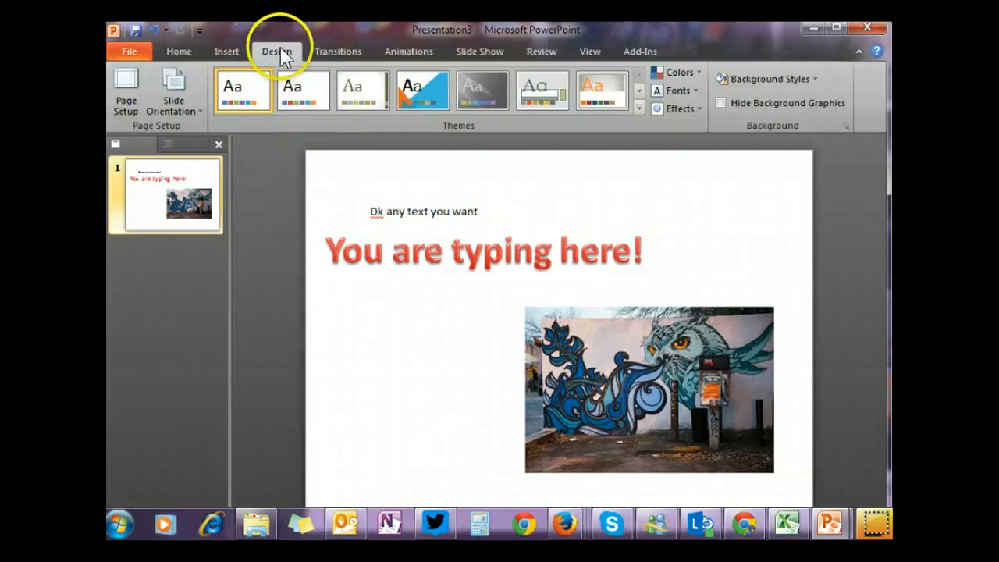
{"action": "left_click", "coordinate": [639, 108]}
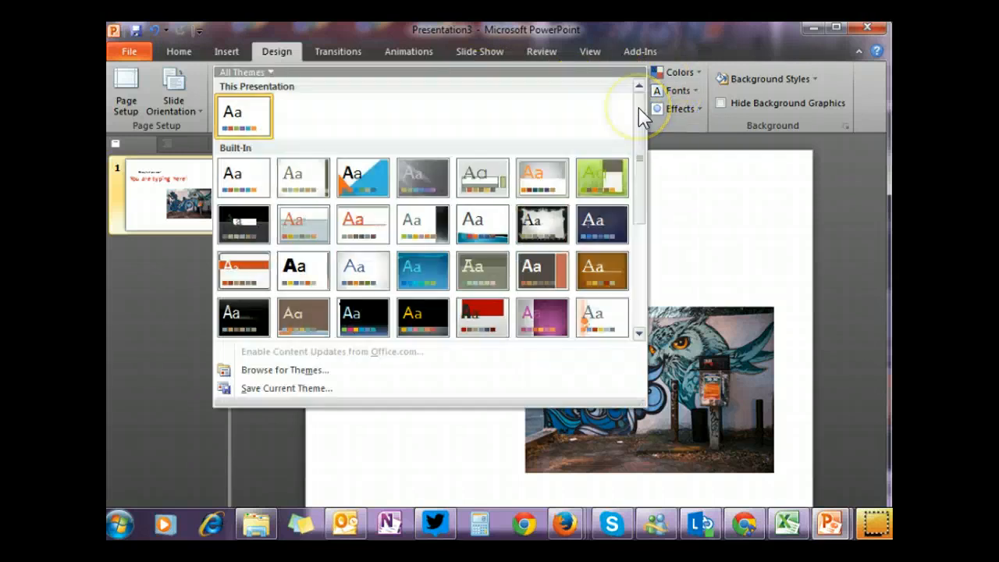
{"action": "left_click", "coordinate": [639, 335]}
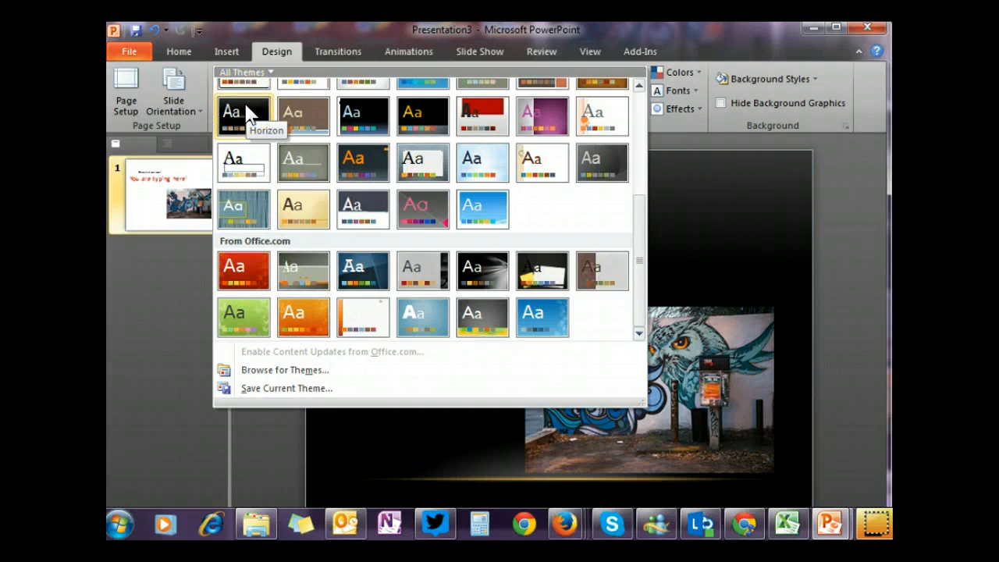
{"action": "left_click", "coordinate": [245, 109]}
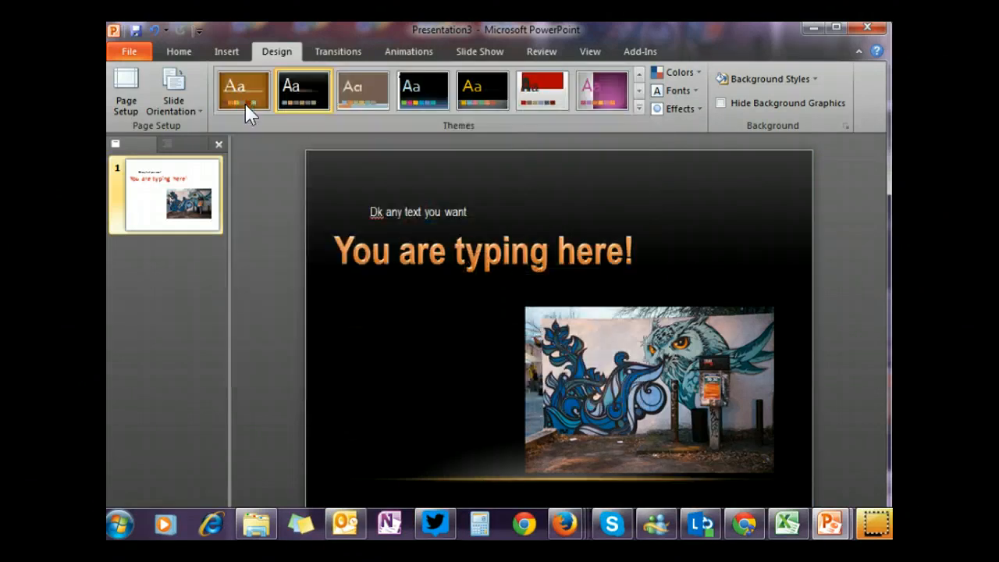